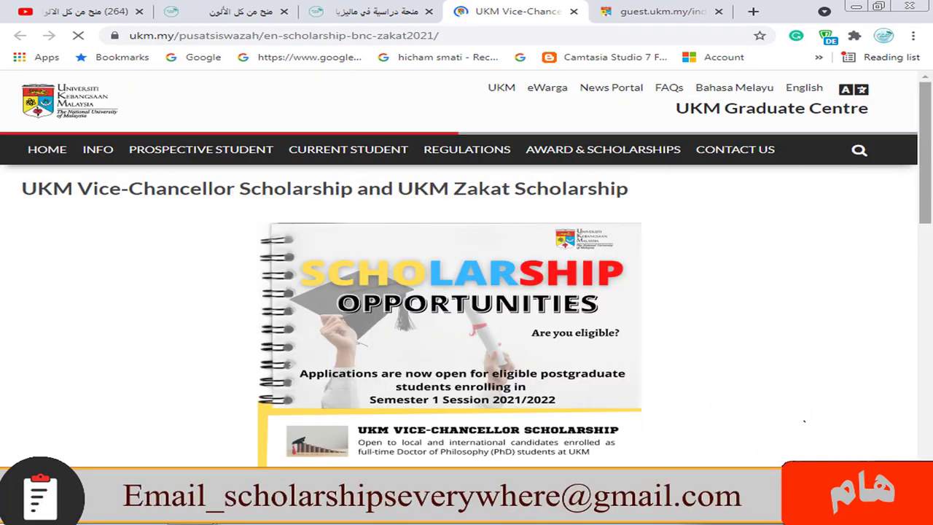
# Read the UKM scholarship announcement down to its guideline downloads and close the page.
pyautogui.moveTo(931, 146); pyautogui.dragTo(931, 285)
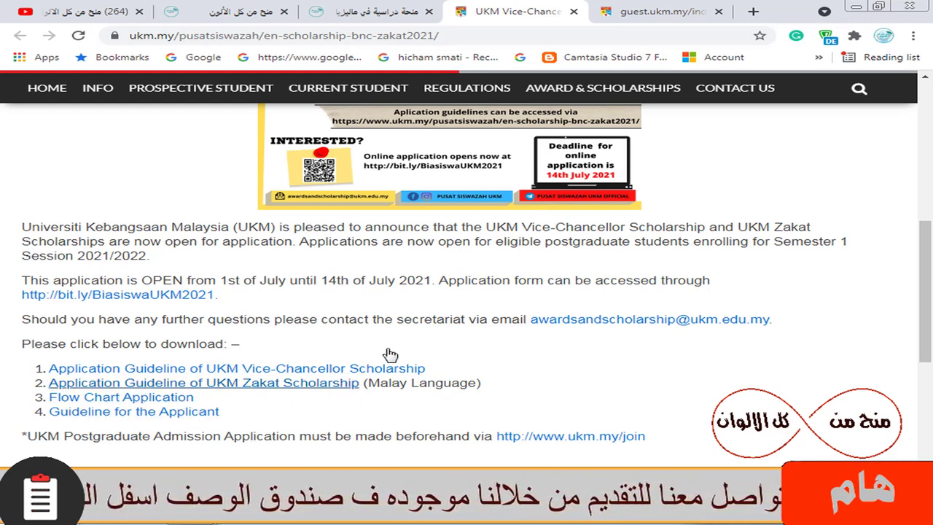
pyautogui.click(574, 12)
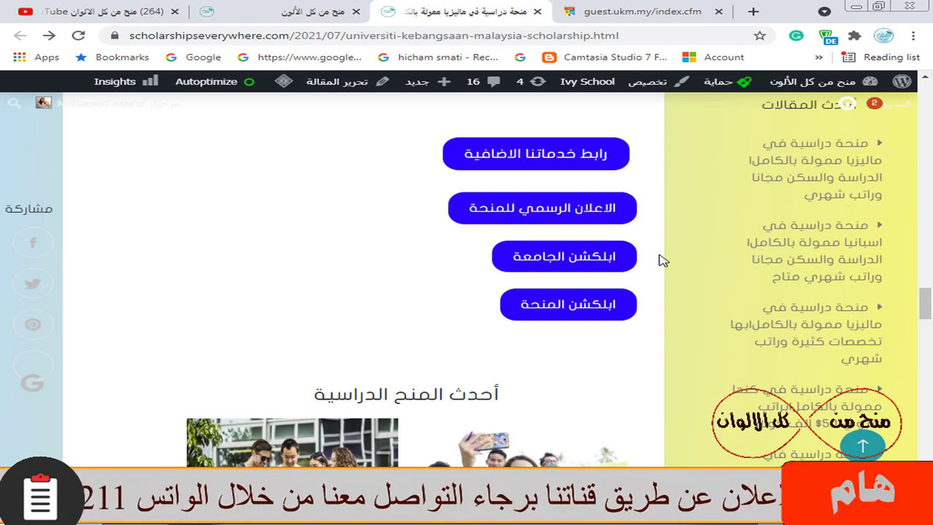
# Open the scholarship application and university application links from the article, and view the Join UKM page's postgraduate application section.
pyautogui.click(596, 311)
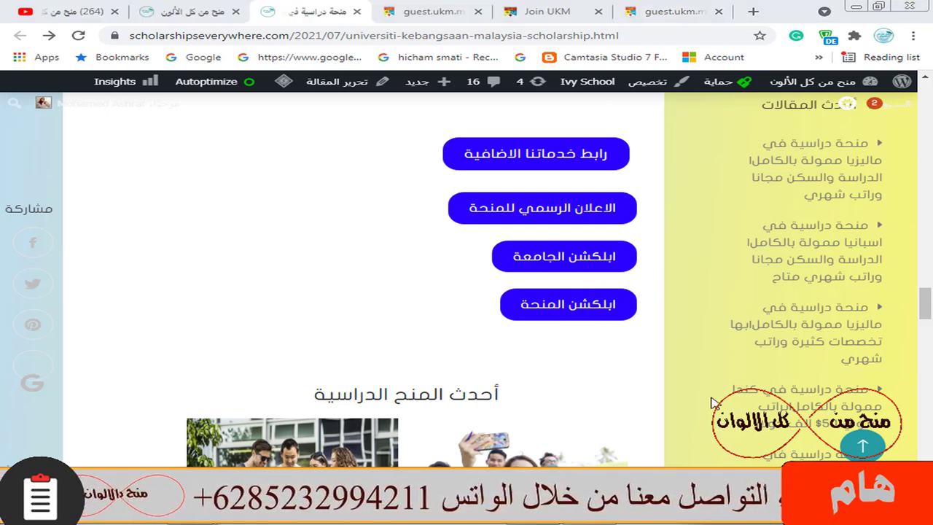
pyautogui.click(556, 259)
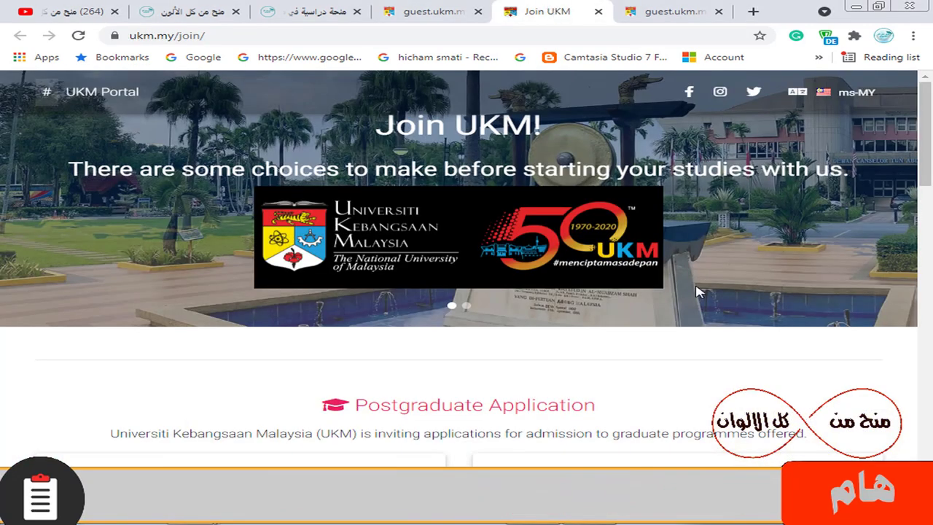
pyautogui.scroll(-5, 696, 292)
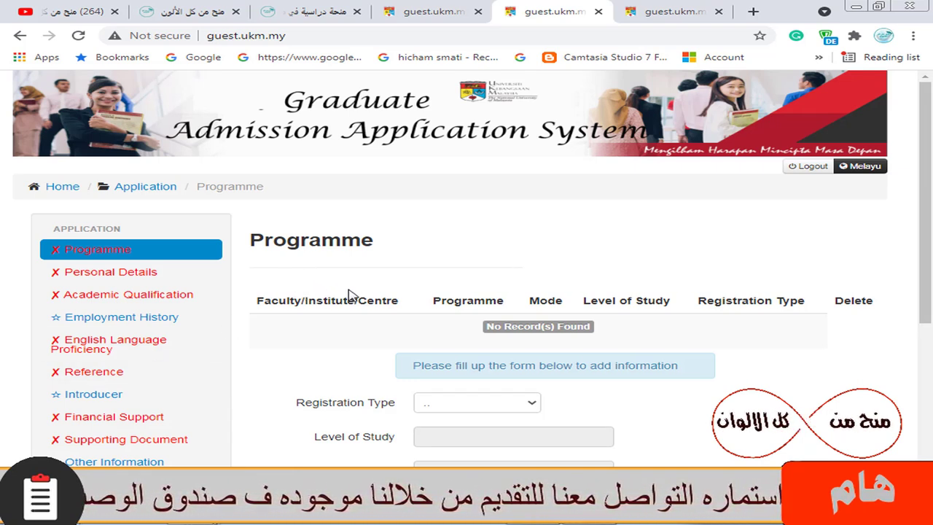
# Look over the Programme form and its section list, and set the registration type to Full Time.
pyautogui.scroll(-1, 649, 263)
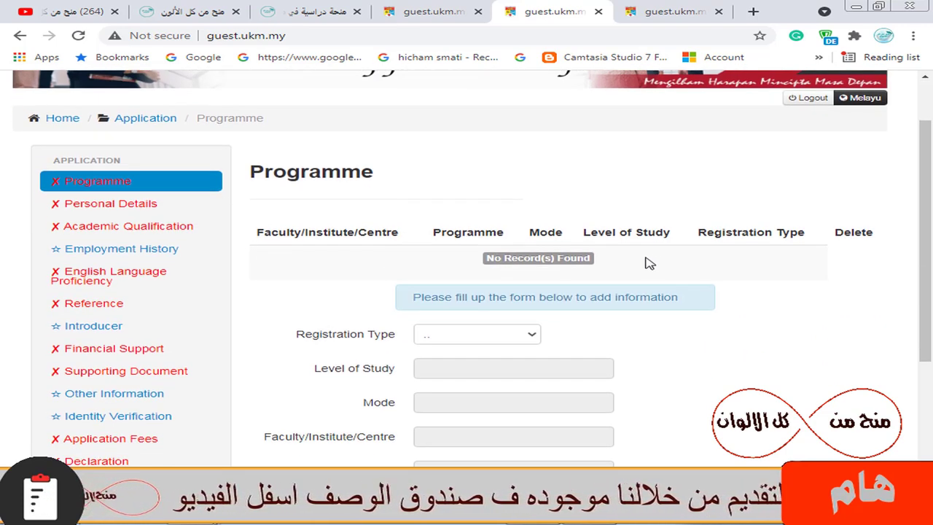
pyautogui.scroll(-2, 201, 225)
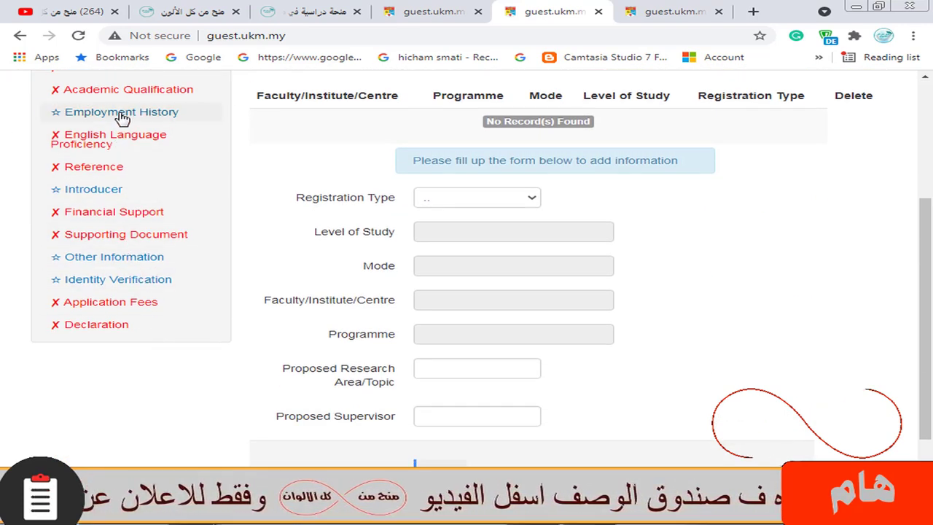
pyautogui.scroll(2, 287, 183)
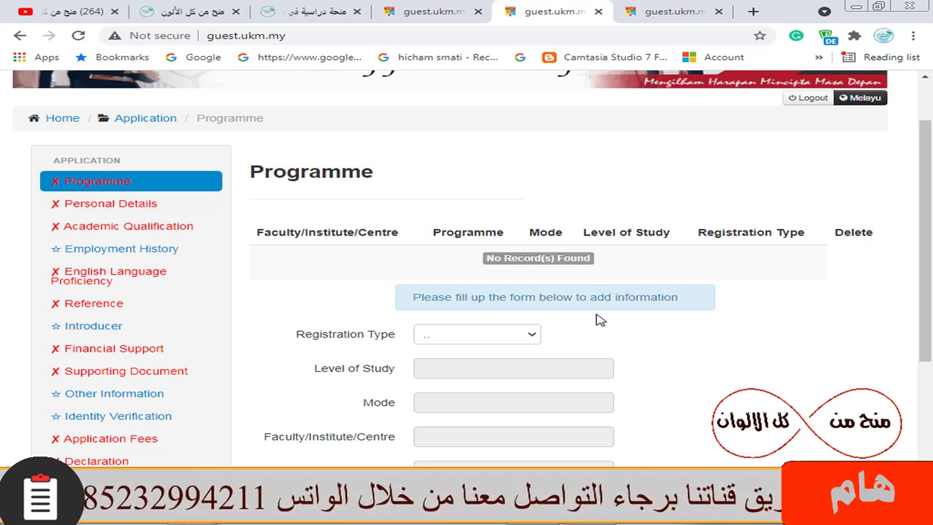
pyautogui.click(499, 336)
pyautogui.click(477, 363)
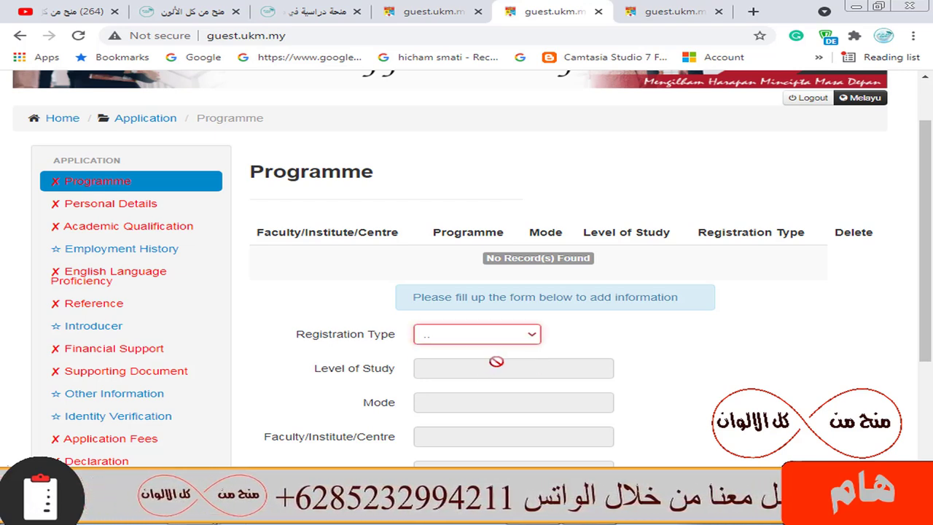
pyautogui.scroll(-1, 466, 358)
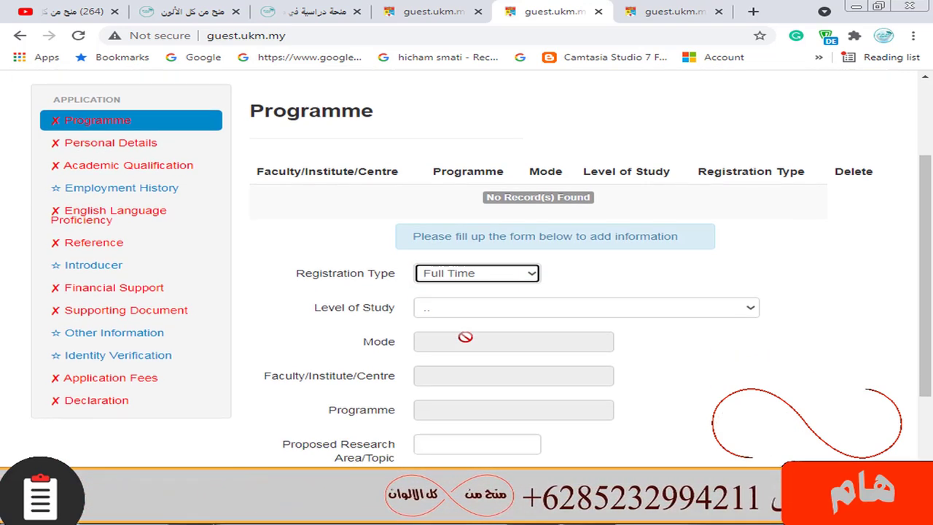
# Examine the level of study options without choosing one, and look over the rest of the Programme form.
pyautogui.click(469, 309)
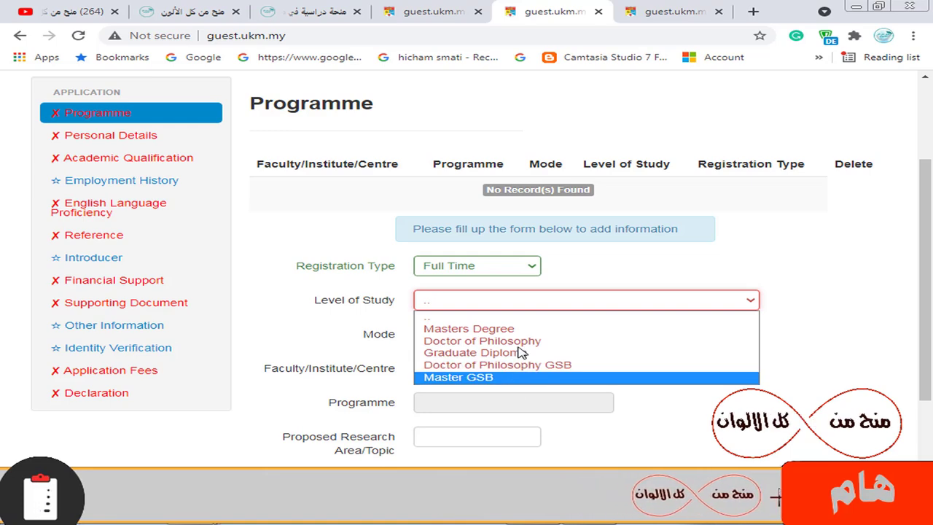
pyautogui.click(812, 328)
pyautogui.scroll(-2, 598, 335)
pyautogui.scroll(2, 576, 346)
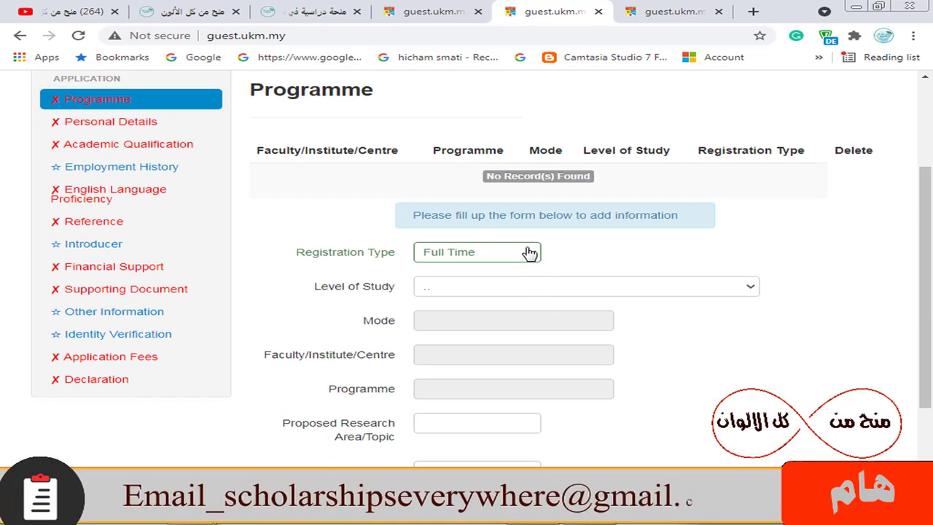
pyautogui.scroll(1, 627, 226)
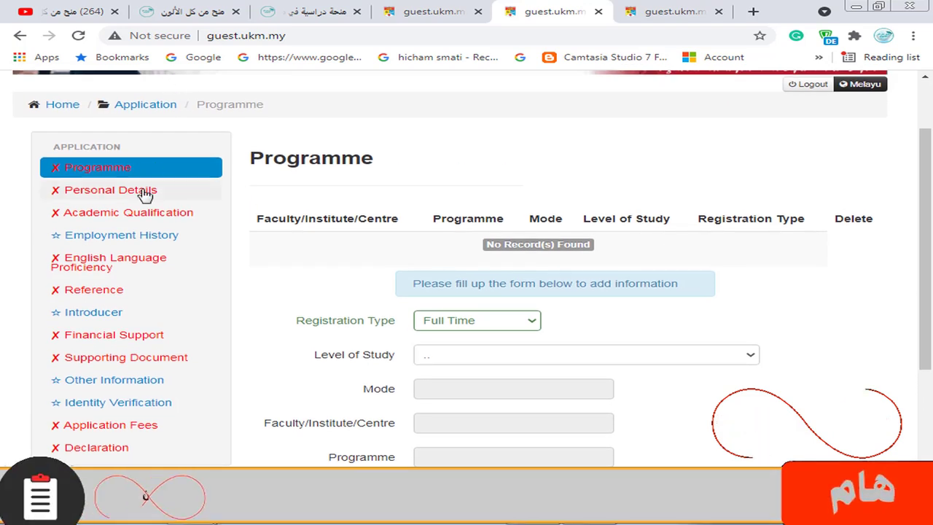
# Open the Personal Details section and review its personal fields from name and date of birth down to the telephone numbers.
pyautogui.click(136, 194)
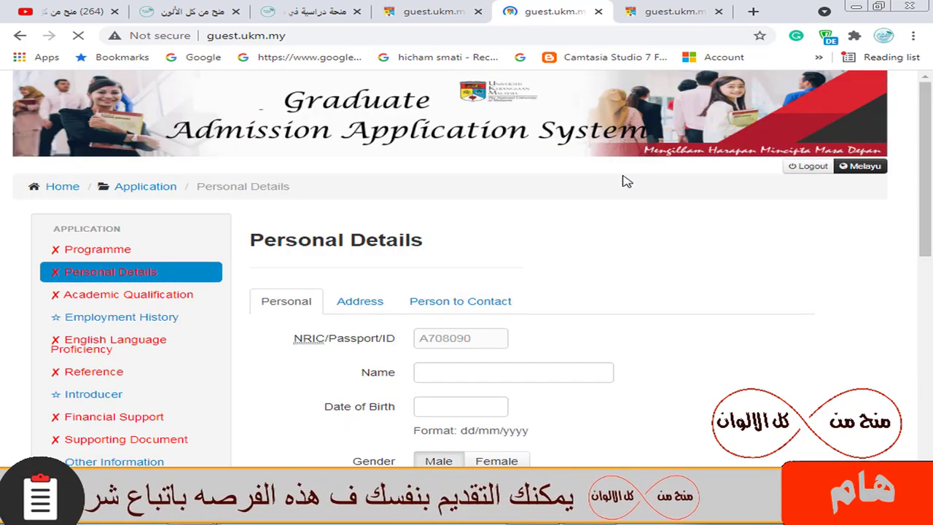
pyautogui.scroll(-2, 583, 219)
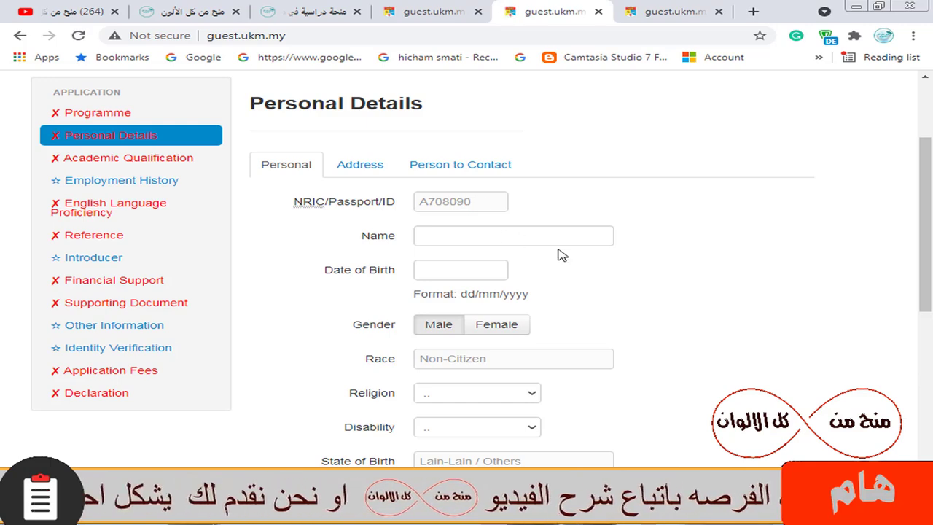
pyautogui.scroll(-1, 506, 271)
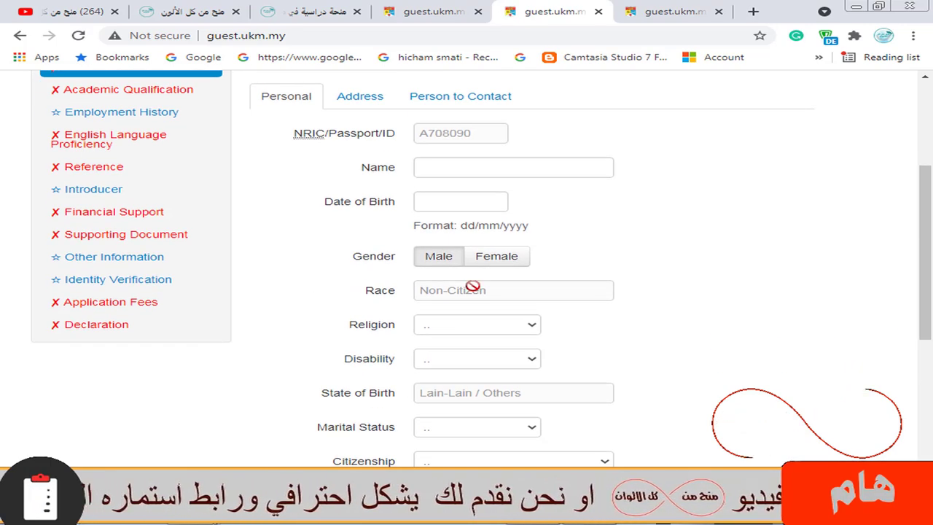
pyautogui.scroll(-1, 498, 282)
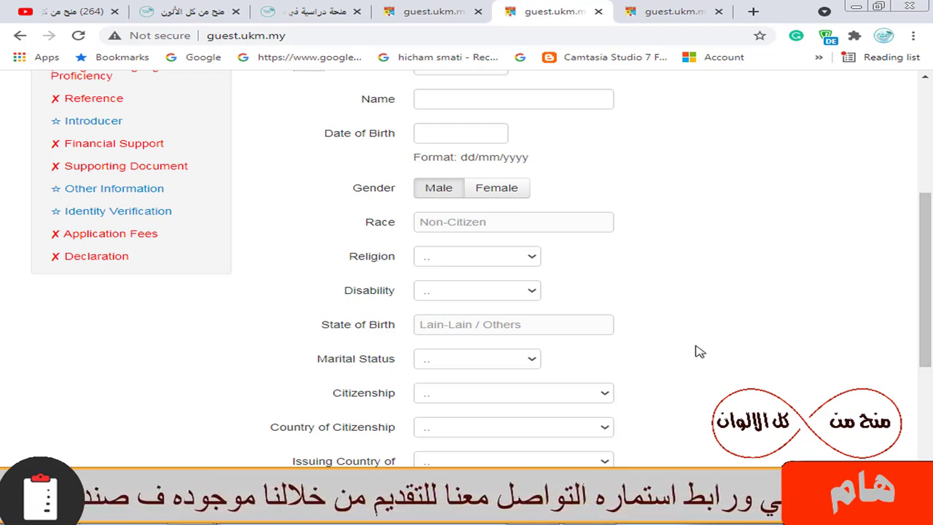
pyautogui.scroll(-1, 671, 355)
pyautogui.scroll(-2, 668, 356)
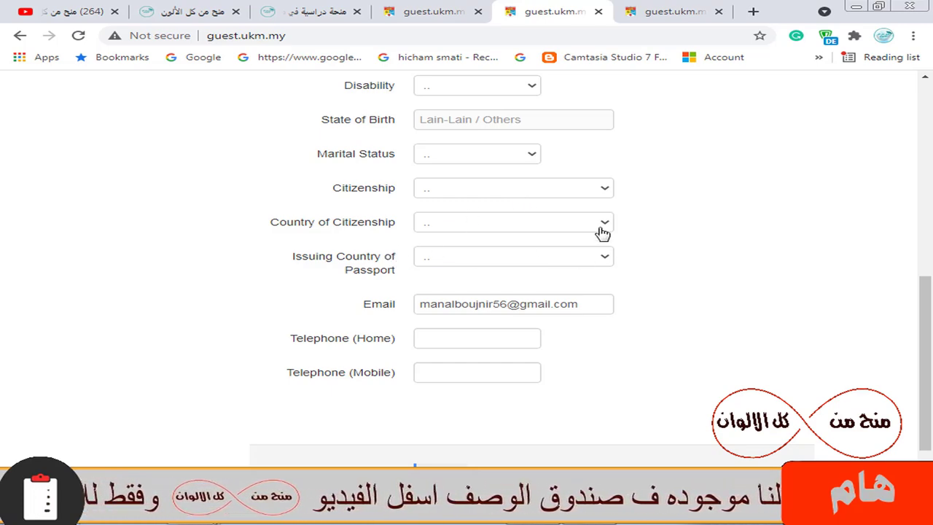
pyautogui.scroll(7, 552, 260)
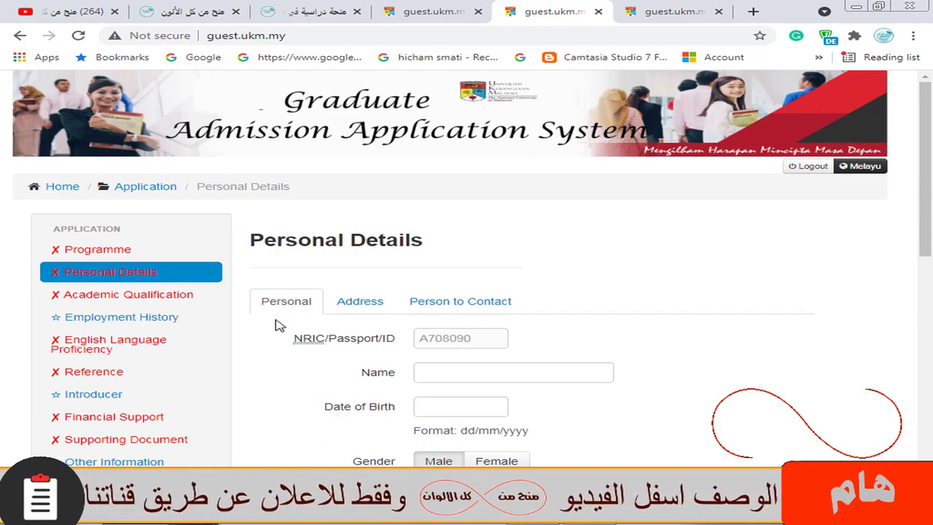
# Open the Academic Qualification section and review its higher education categories.
pyautogui.click(133, 293)
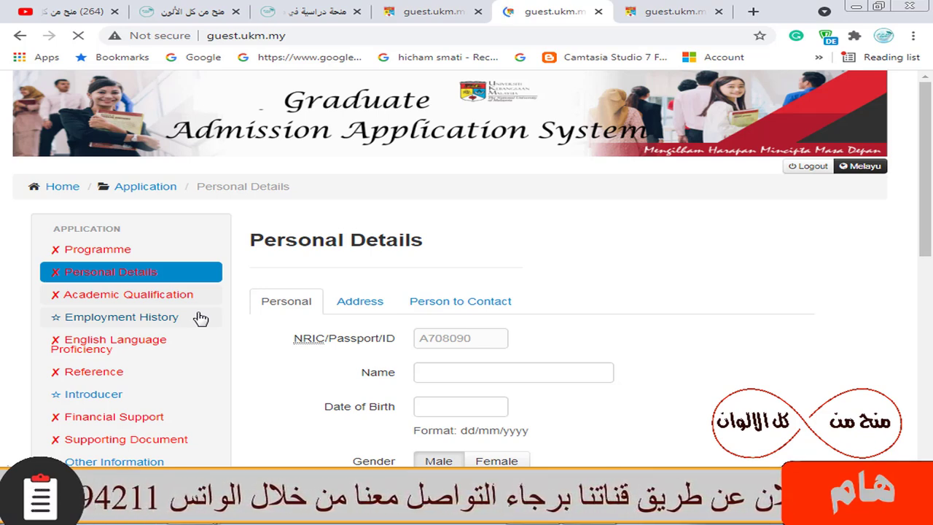
pyautogui.scroll(-2, 656, 270)
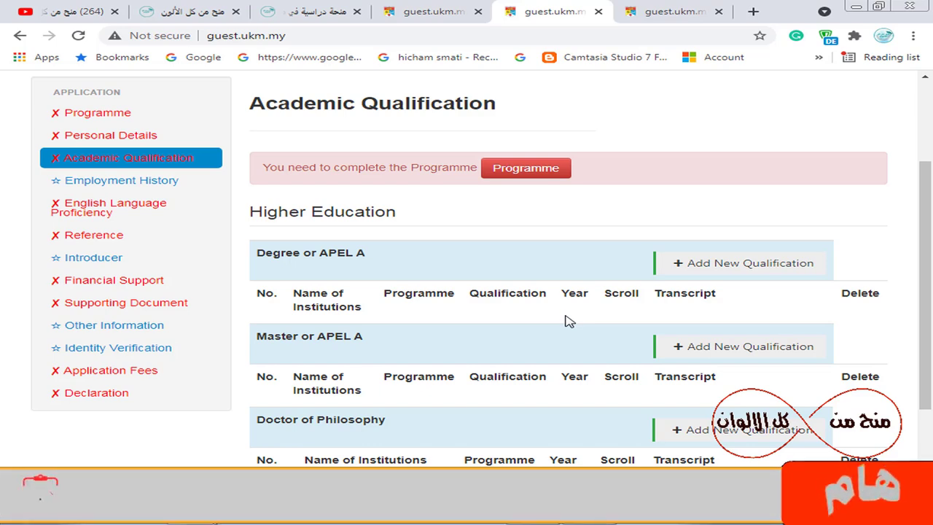
pyautogui.scroll(-1, 583, 325)
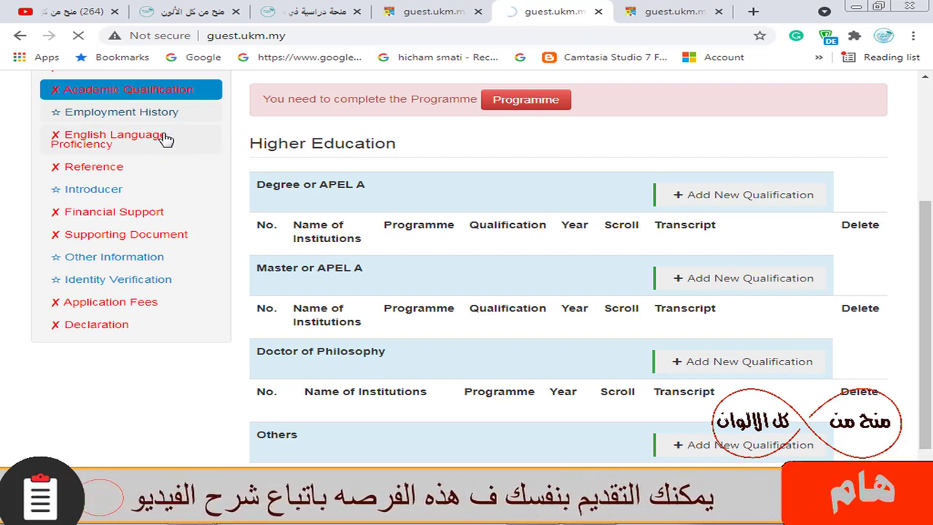
pyautogui.scroll(1, 168, 138)
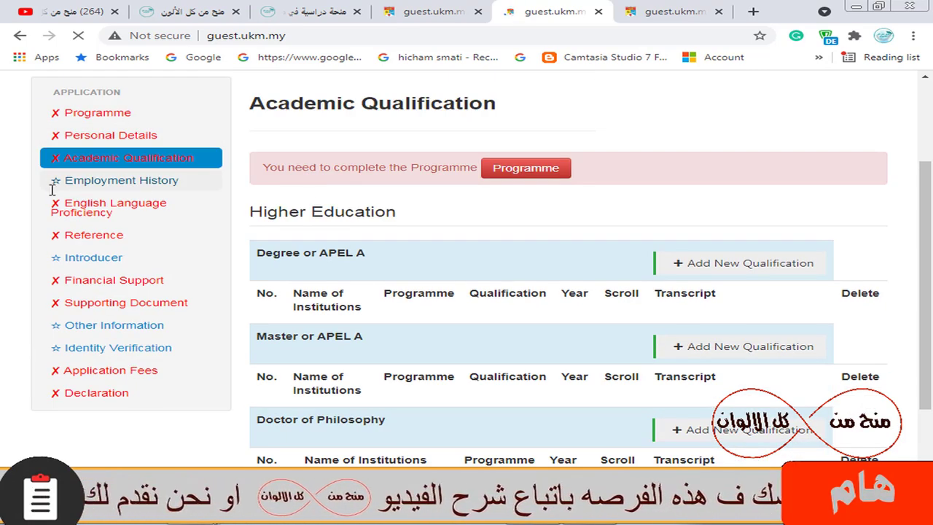
# Open the Employment History section and review the fields for adding a job record.
pyautogui.click(63, 182)
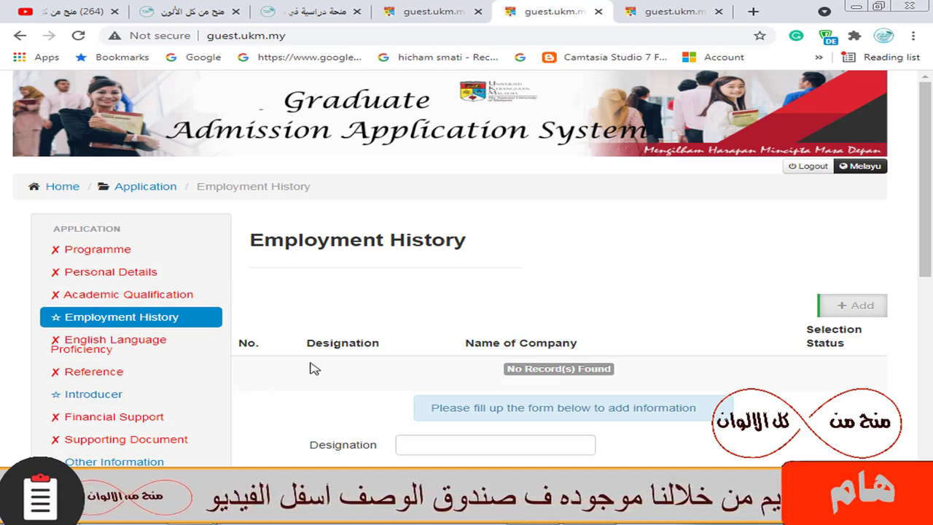
pyautogui.scroll(-2, 464, 291)
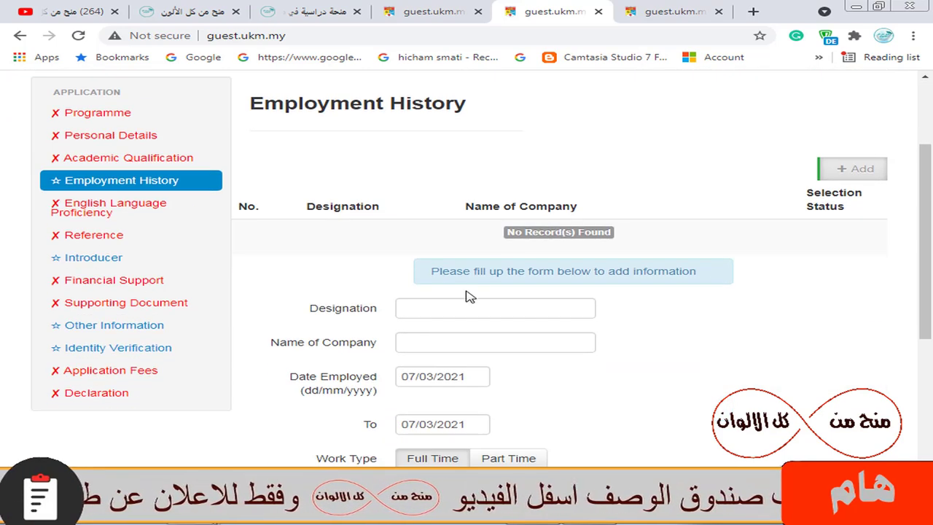
pyautogui.scroll(-2, 475, 283)
pyautogui.scroll(1, 524, 226)
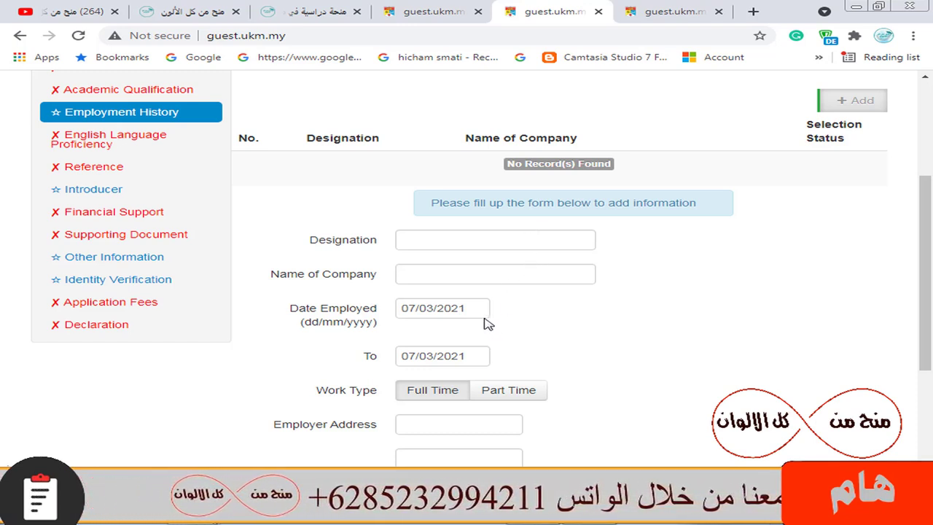
# Open the English Language Proficiency section and review its test score fields, alternative options and certificate upload requirements.
pyautogui.click(119, 142)
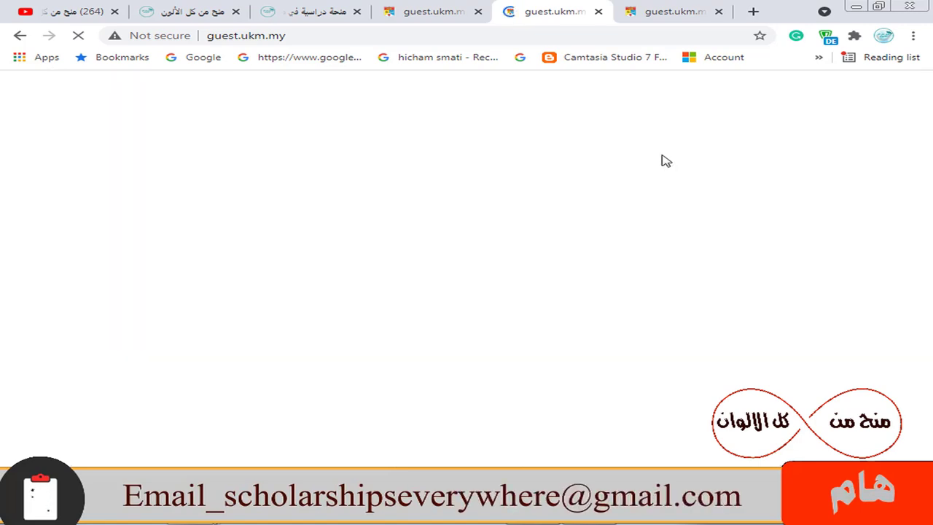
pyautogui.scroll(-1, 662, 161)
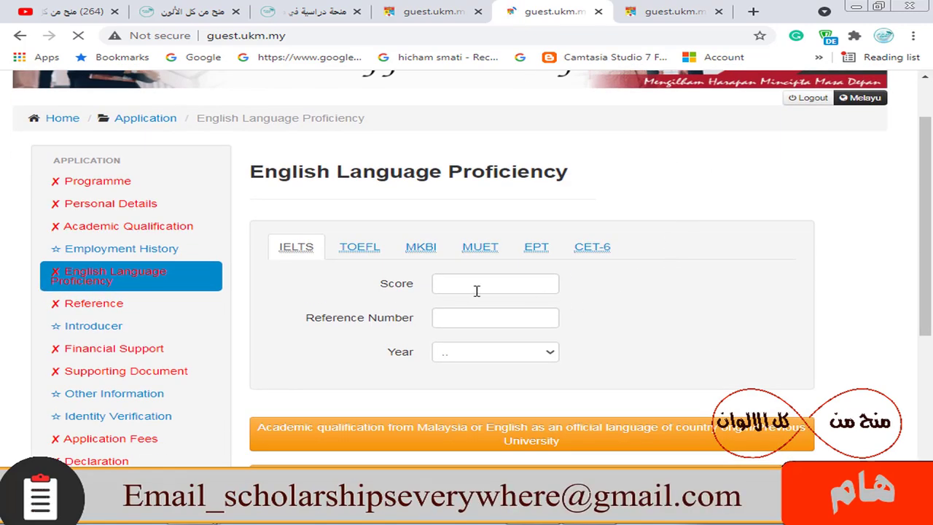
pyautogui.scroll(-2, 547, 231)
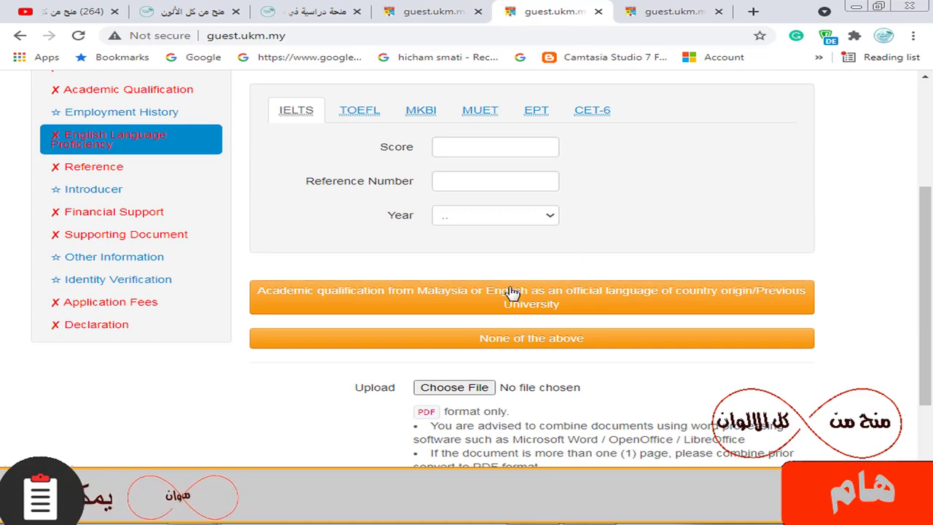
pyautogui.scroll(-1, 544, 284)
pyautogui.scroll(3, 583, 252)
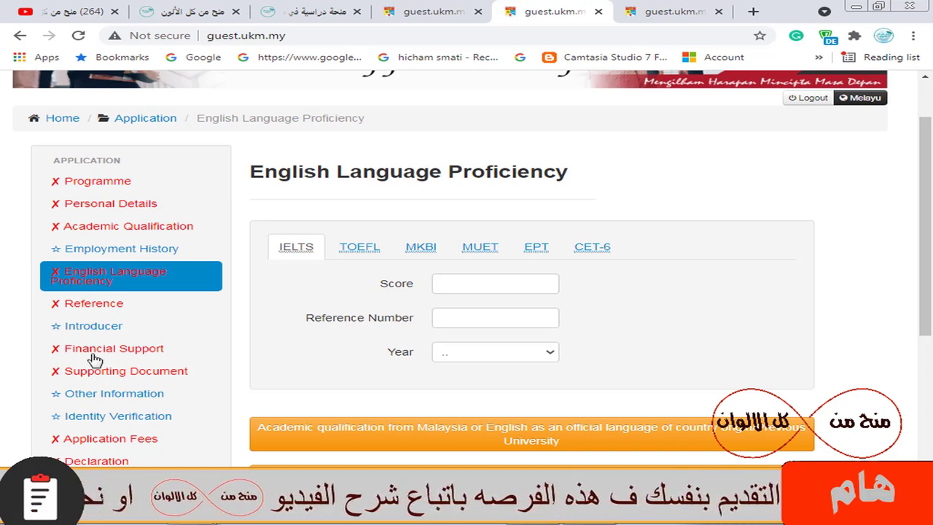
# Review the Referee 1 form in the Reference section, and open the Introducer section.
pyautogui.click(105, 310)
pyautogui.scroll(-3, 481, 224)
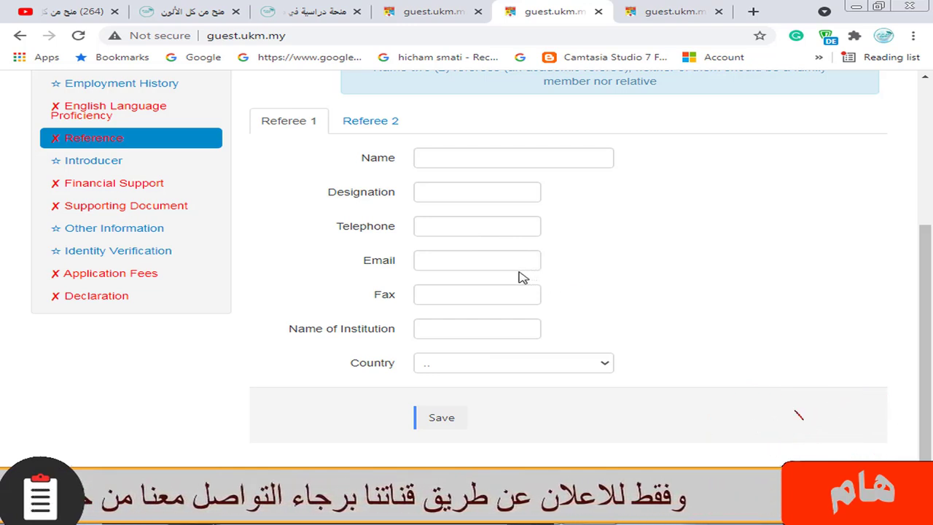
pyautogui.click(119, 167)
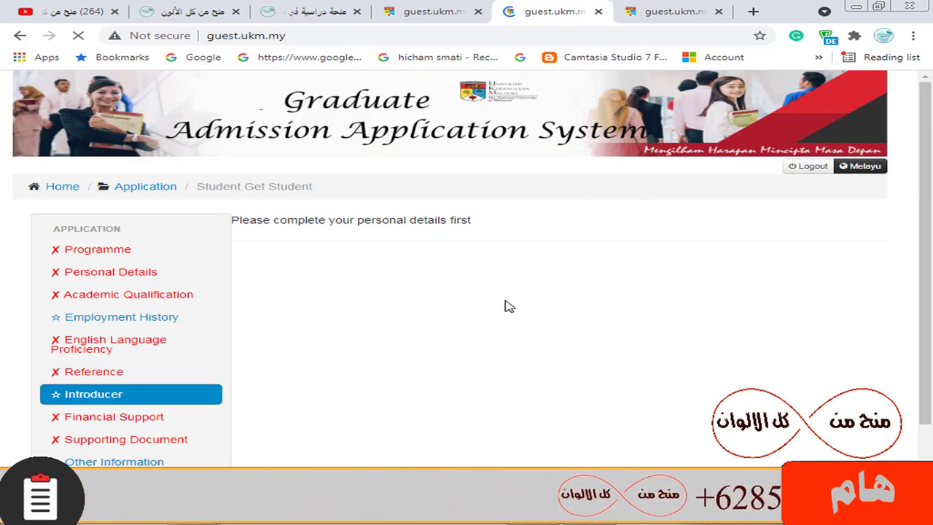
pyautogui.scroll(-2, 508, 306)
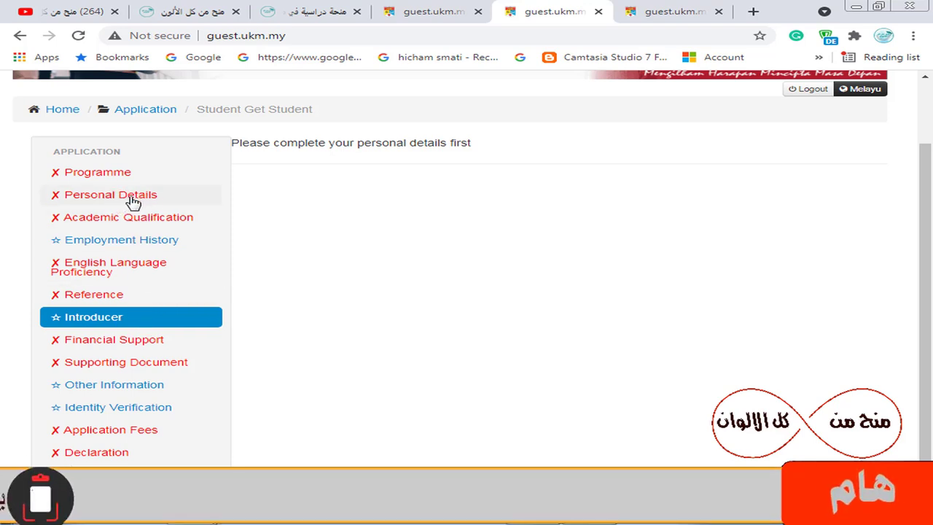
# Open the Financial Support section, set the type of support to Scholarship, and review the remaining fields.
pyautogui.click(140, 346)
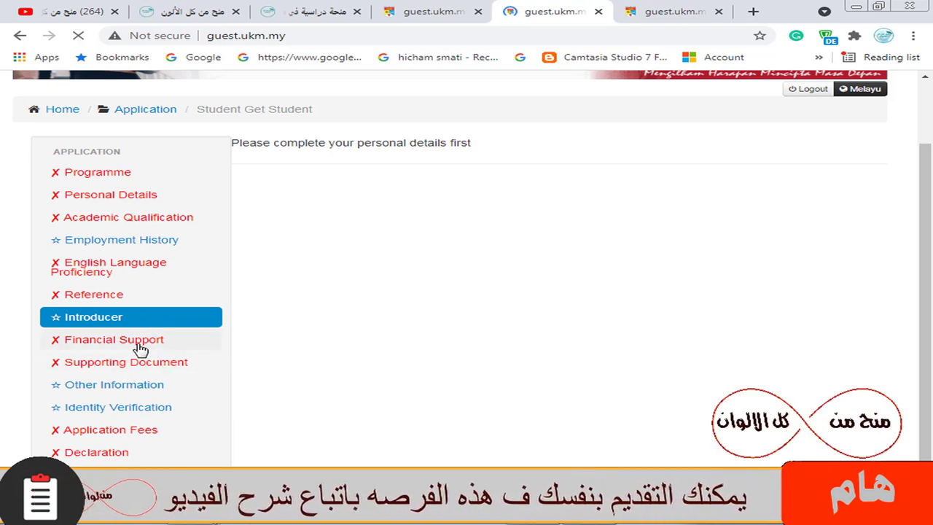
pyautogui.scroll(-1, 437, 328)
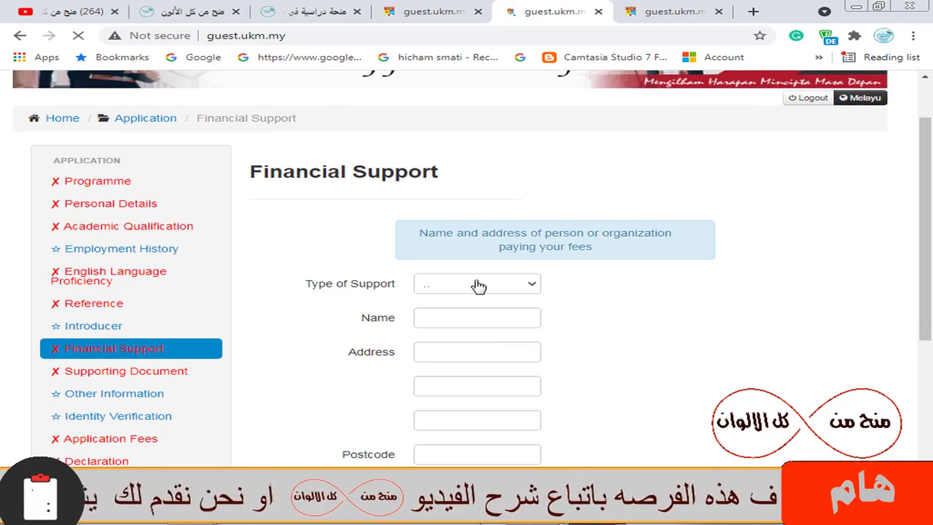
pyautogui.click(481, 286)
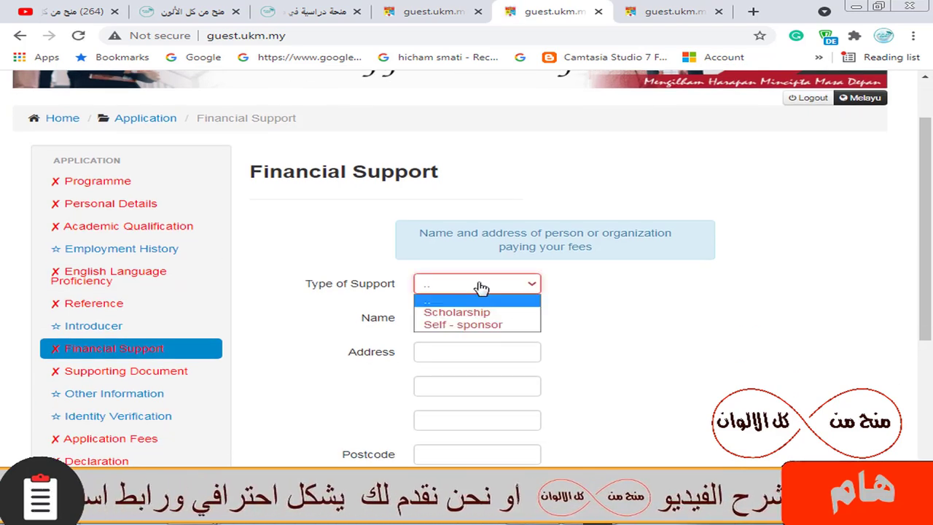
pyautogui.click(493, 312)
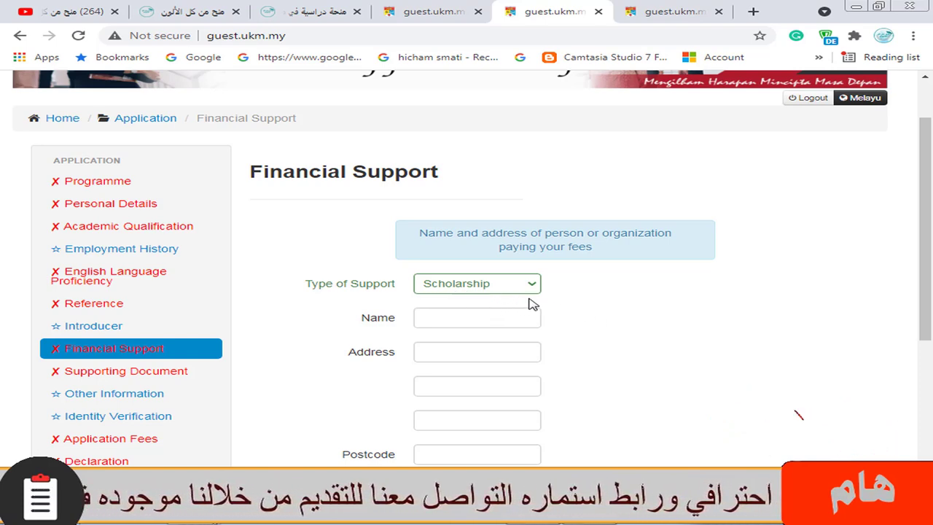
pyautogui.scroll(-3, 408, 415)
pyautogui.scroll(3, 398, 372)
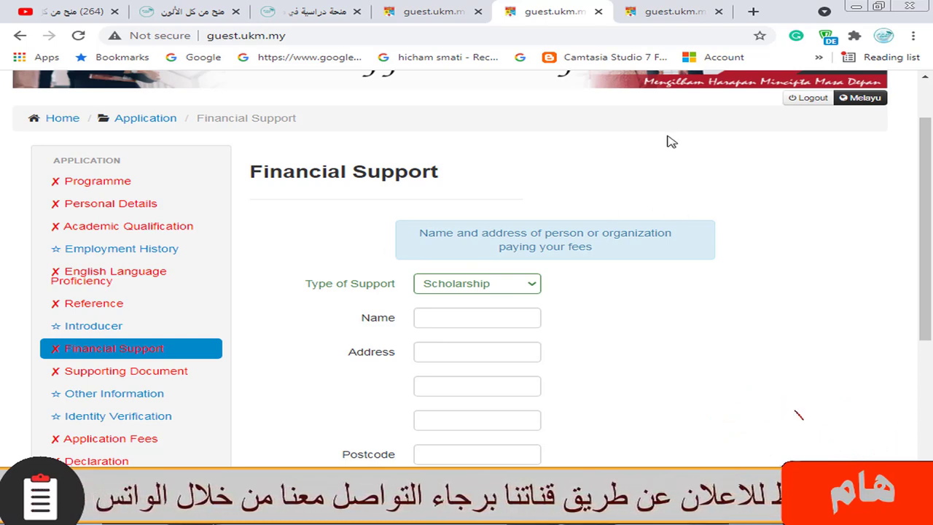
# Return to the scholarship article and open its official scholarship announcement link in a separate tab, bringing that tab into view.
pyautogui.click(450, 8)
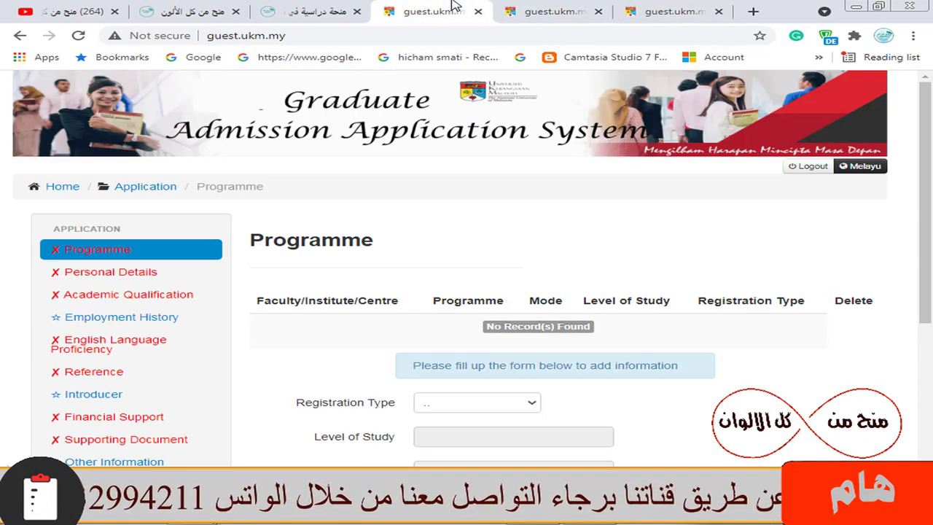
pyautogui.click(328, 8)
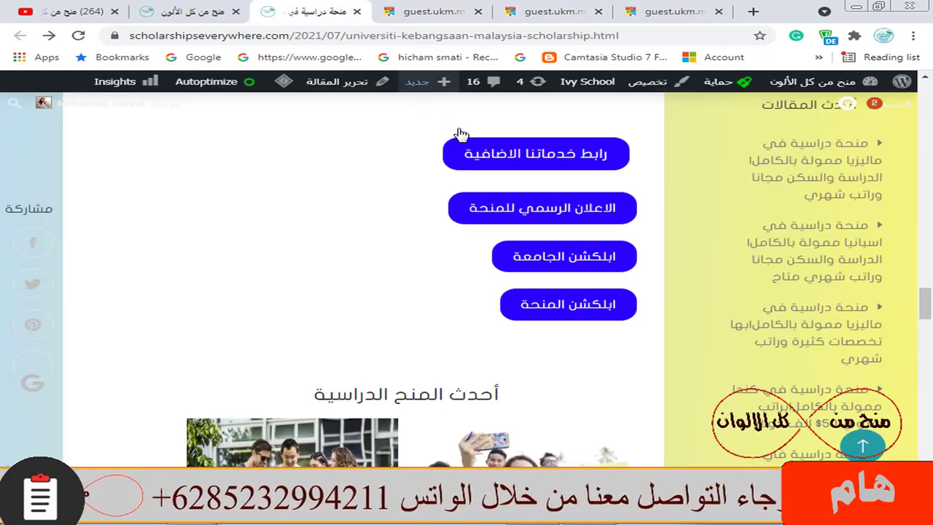
pyautogui.click(427, 7)
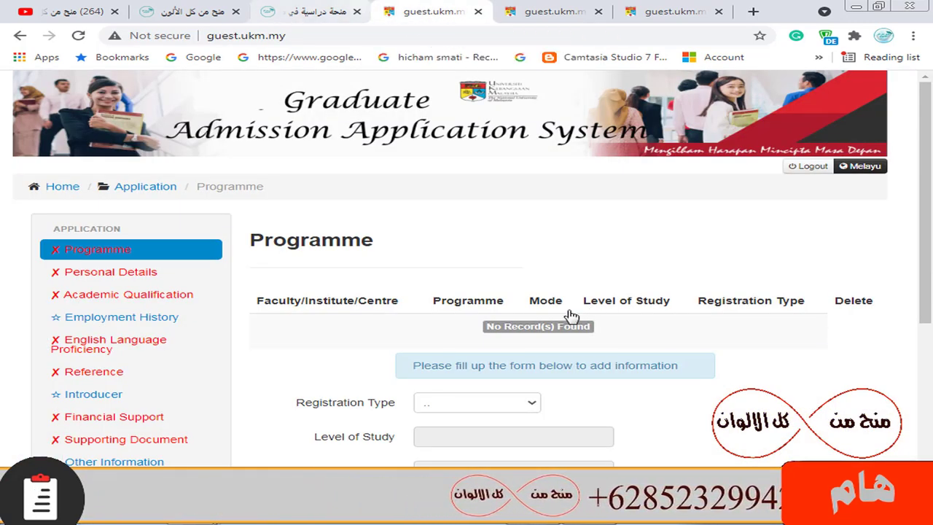
pyautogui.hotkey('ctrl', 'shift', 'Tab')
pyautogui.rightClick(522, 213)
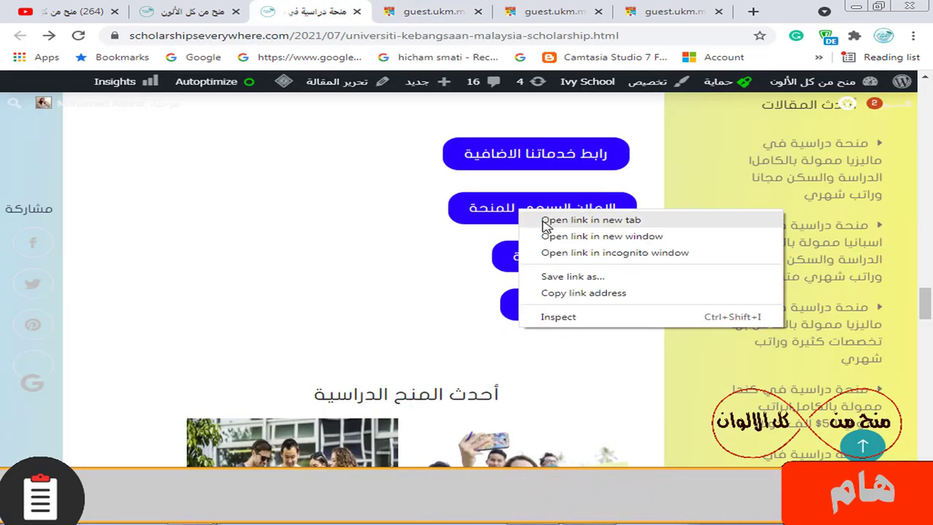
pyautogui.click(546, 220)
pyautogui.click(361, 10)
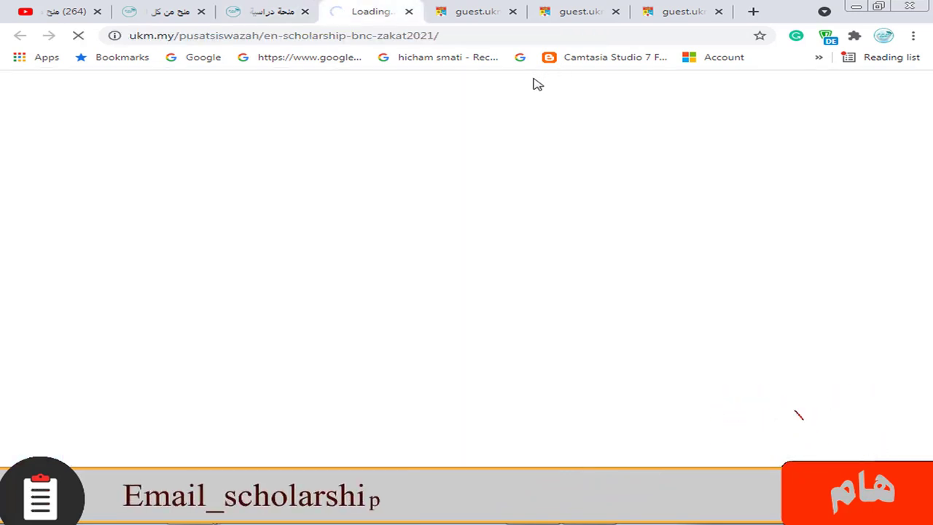